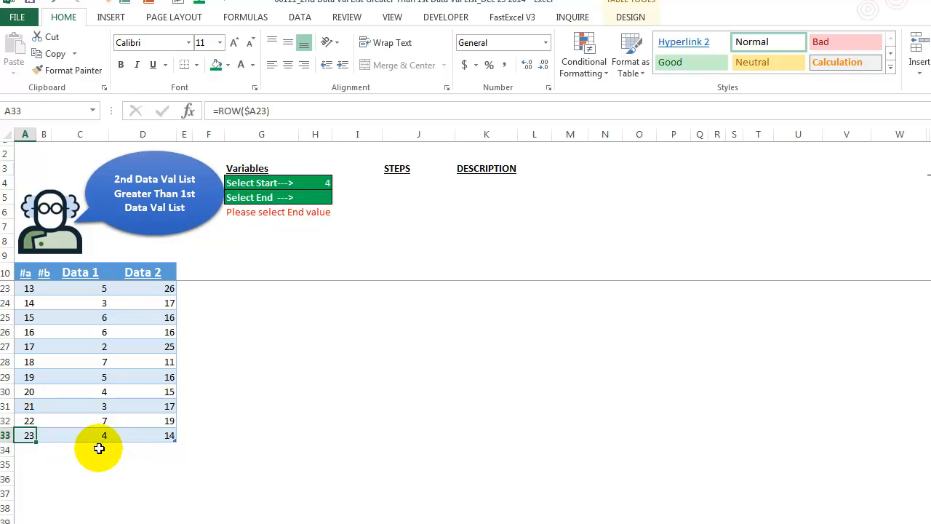
Step: Enter Data 1 value 7 and Data 2 value 11 in new table row 34
text(7)
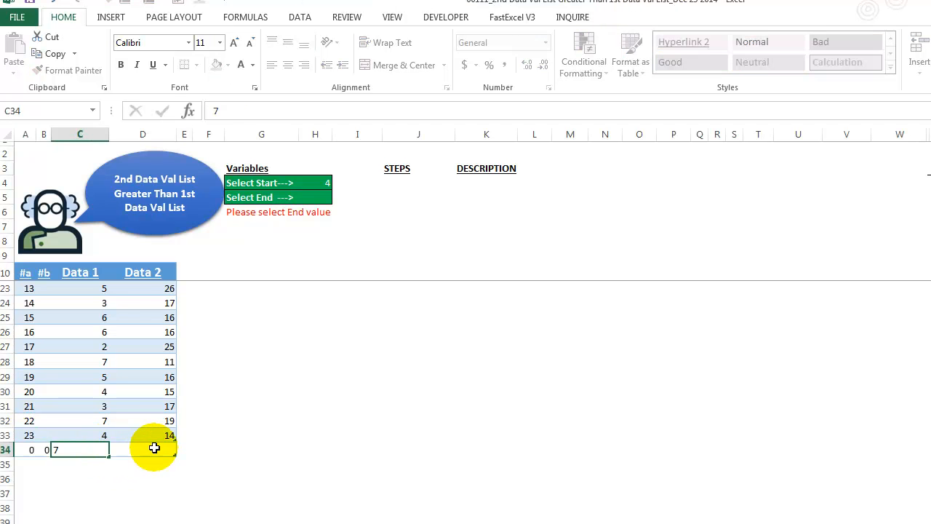
key(Tab)
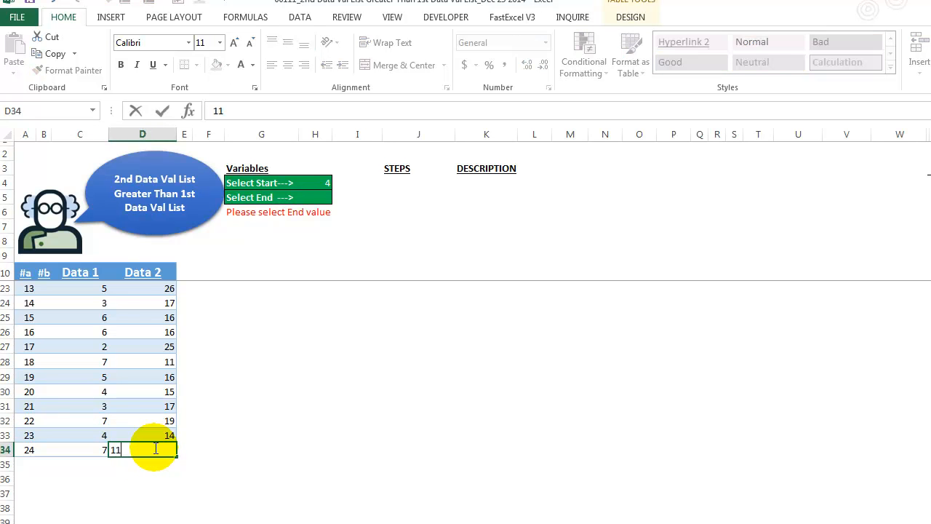
text(11)
key(Return)
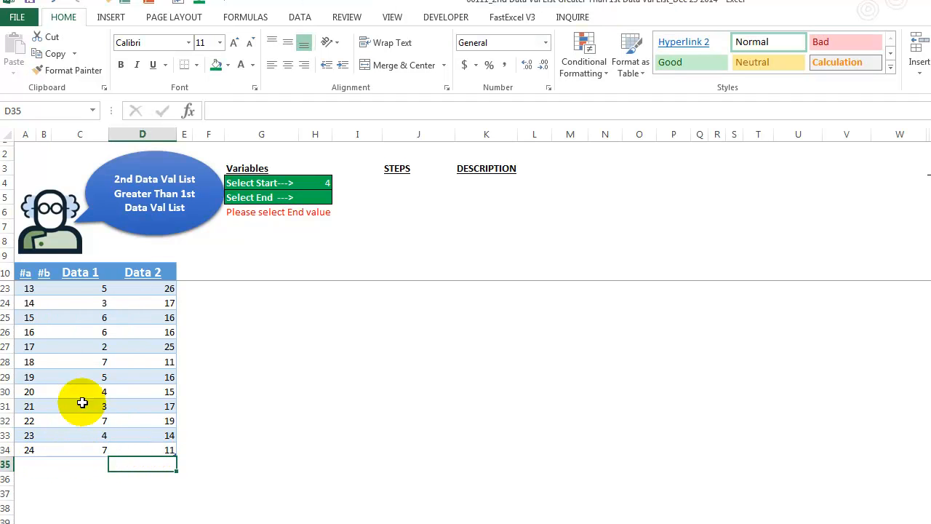
Step: Check that the End dropdown in H5 now extends to counter 24, leaving it unchanged
click(327, 198)
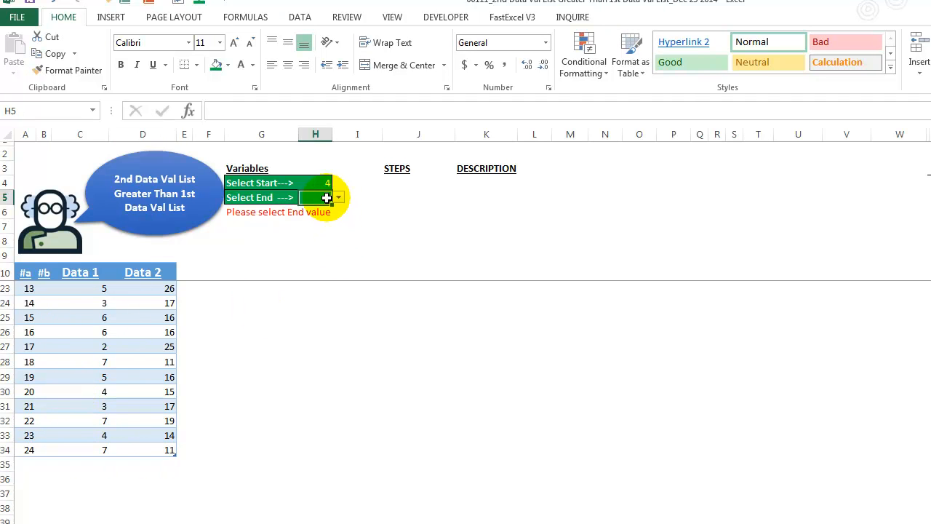
click(338, 197)
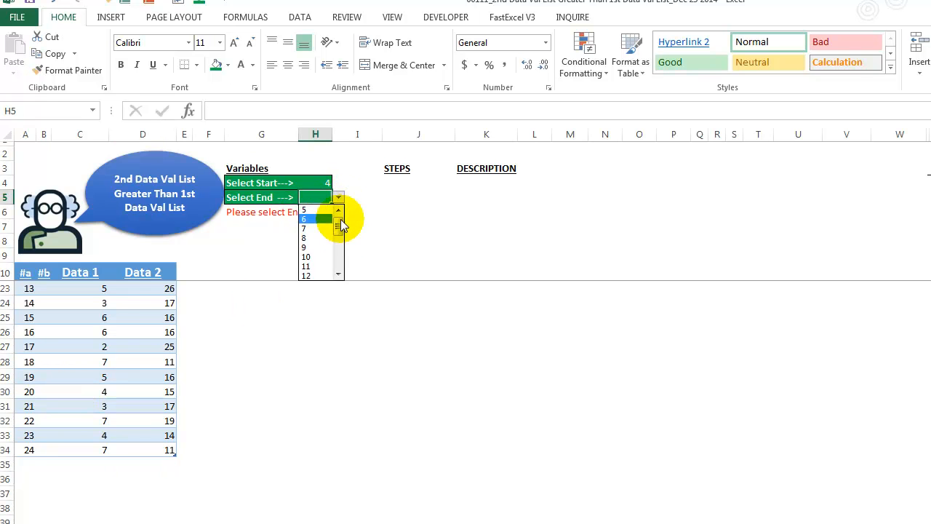
drag(339, 216, 341, 270)
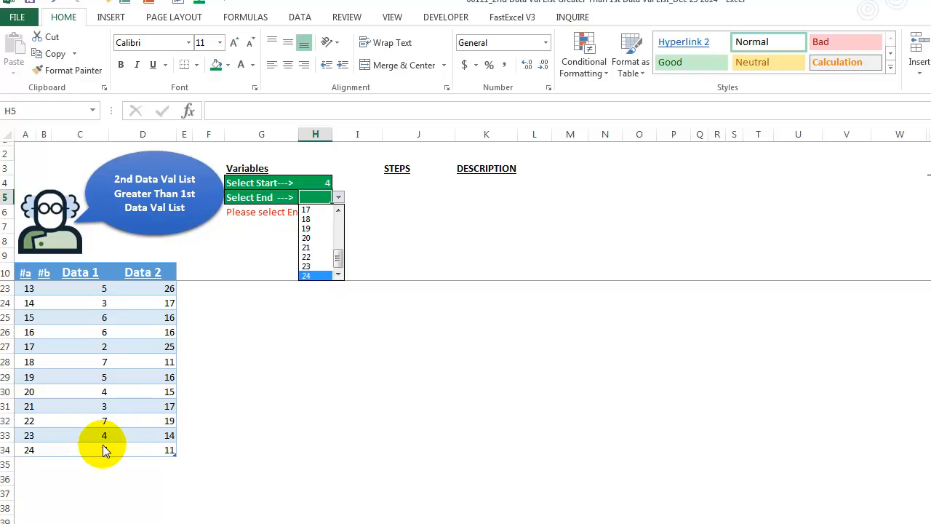
key(Escape)
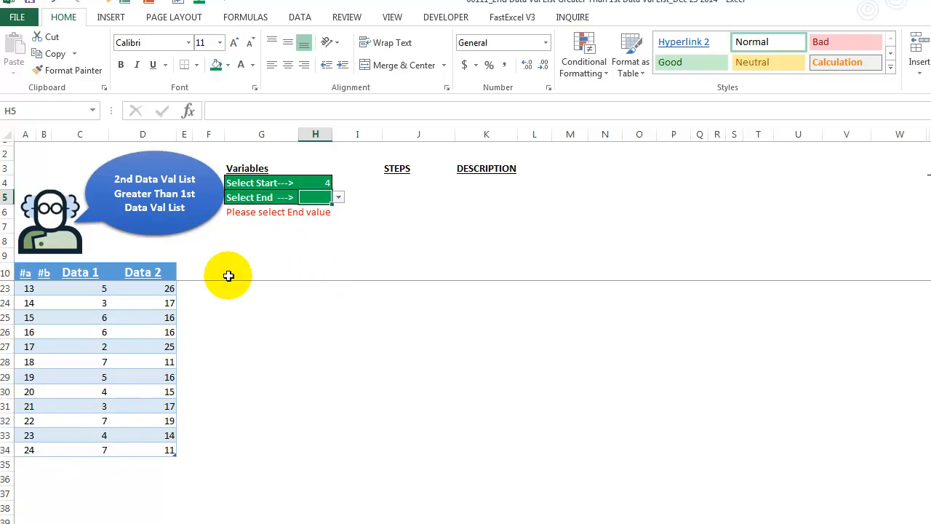
key(Up)
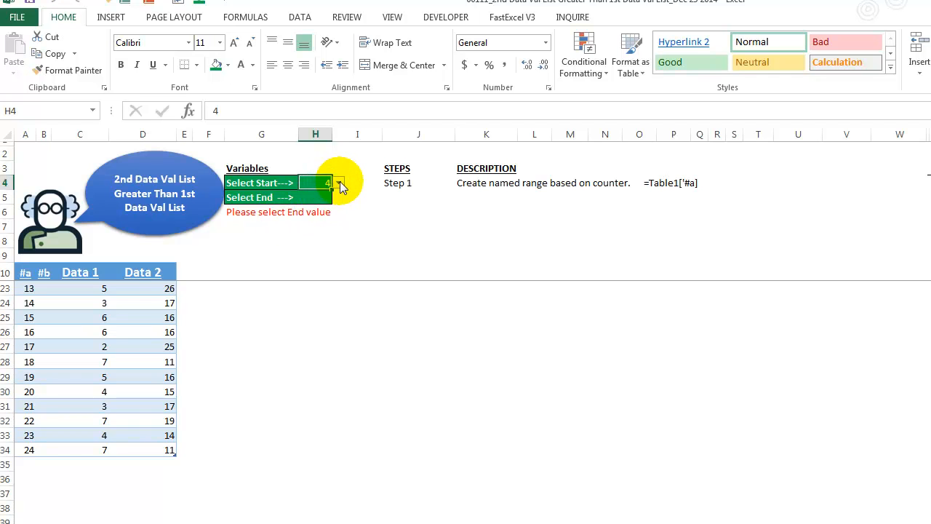
Step: Check the Start list, then select the #a counter cells A11:A34 and land on A14
click(340, 182)
click(339, 182)
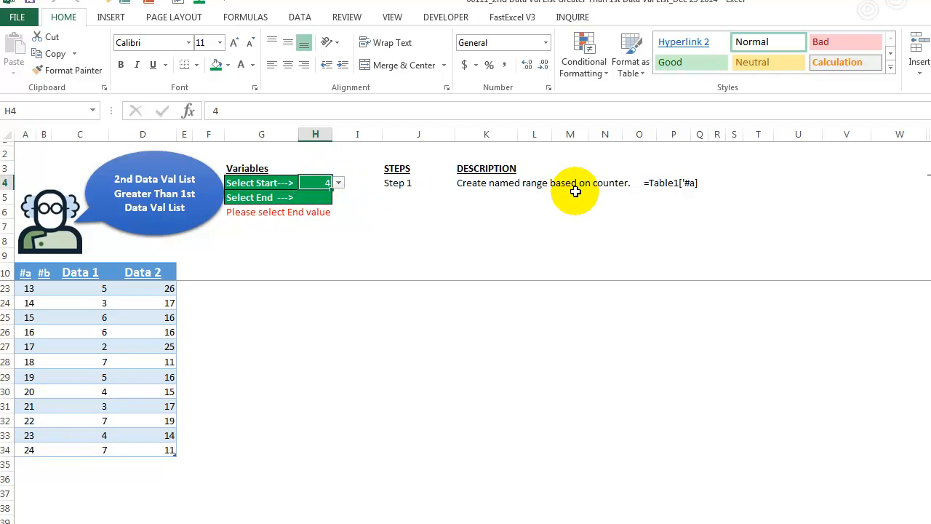
click(28, 286)
key(Down)
click(31, 273)
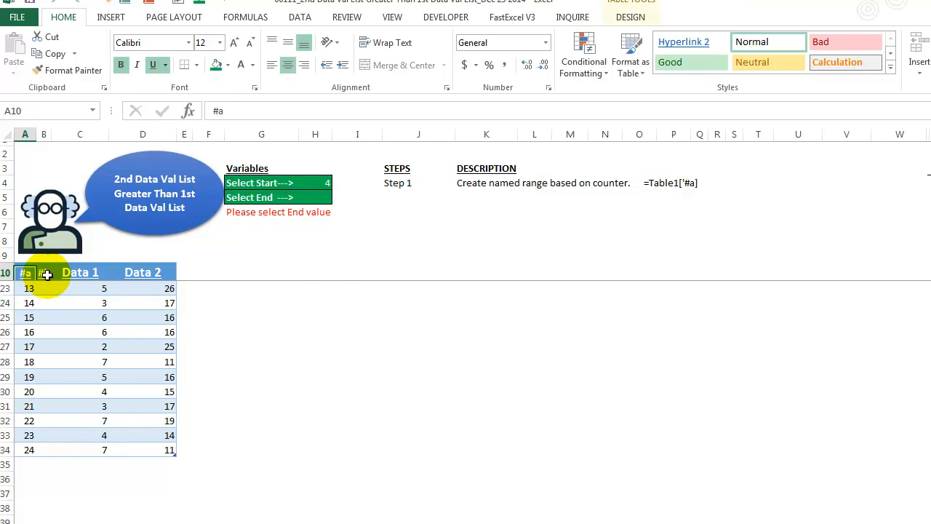
key(Down)
key(ctrl+shift+Down)
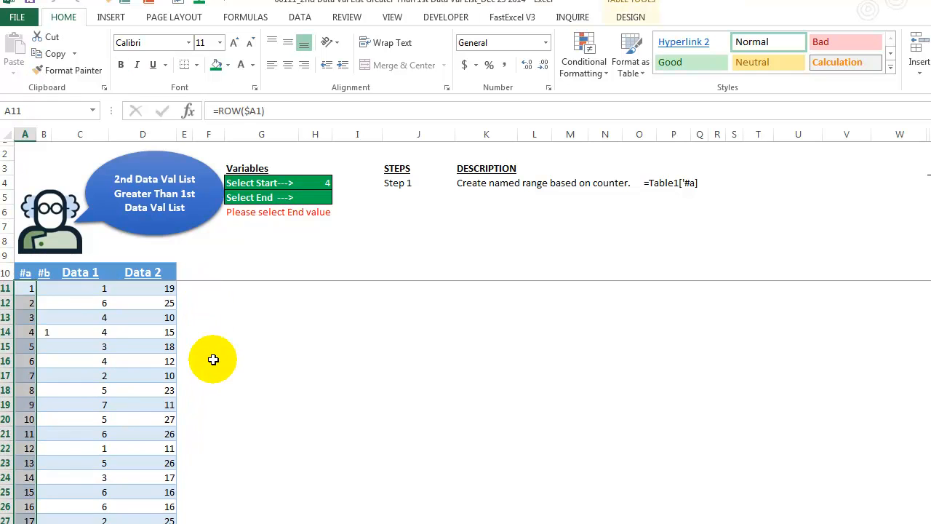
scroll(213, 359, down, 3)
scroll(213, 359, up, 3)
click(29, 330)
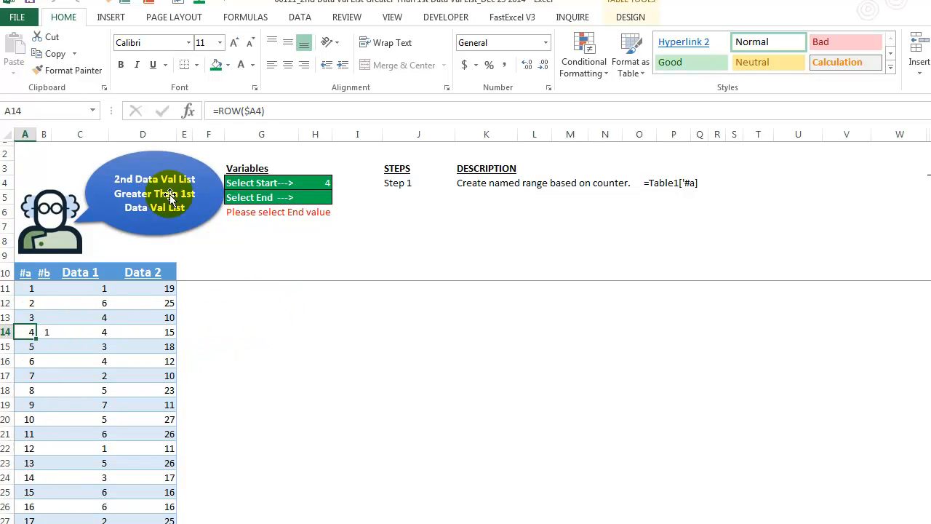
Step: Recheck H4's Start dropdown, still at 4, and bring up the Formulas ribbon
click(323, 322)
click(316, 183)
click(339, 186)
click(338, 186)
click(245, 17)
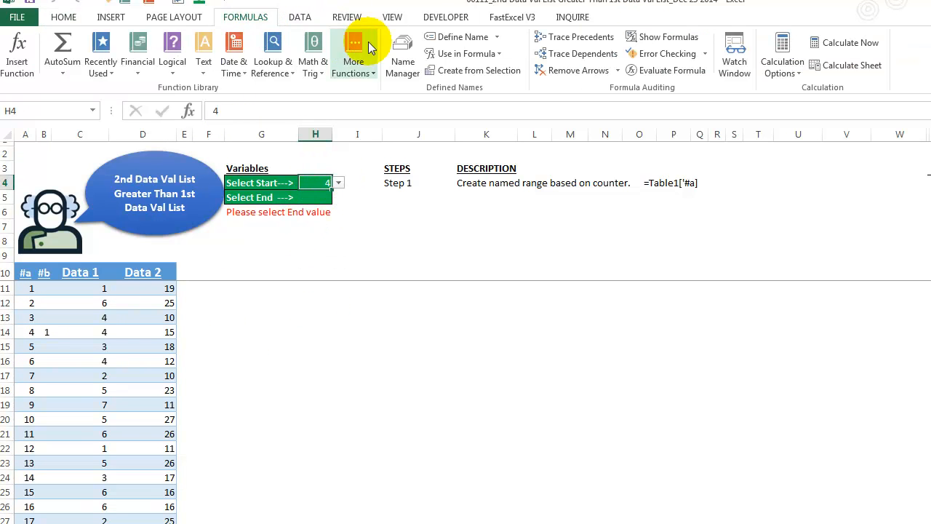
Step: In Name Manager, confirm the Counter name refers to =Table1['#a], then close it
click(403, 62)
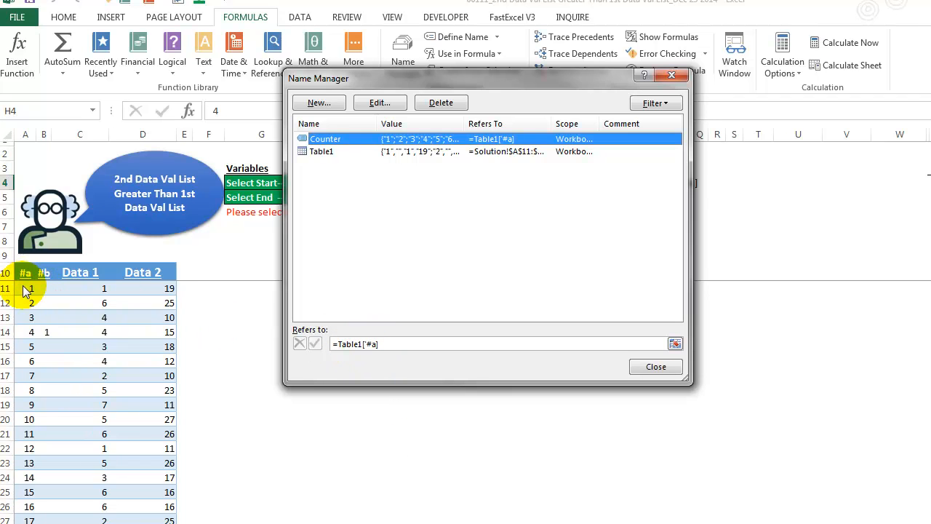
click(676, 343)
scroll(366, 371, down, 1)
scroll(172, 357, up, 1)
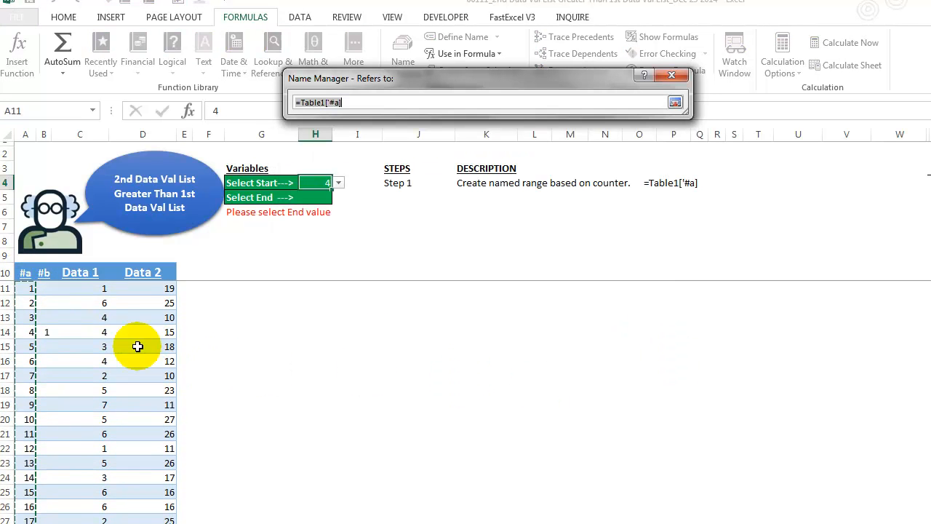
scroll(85, 357, down, 3)
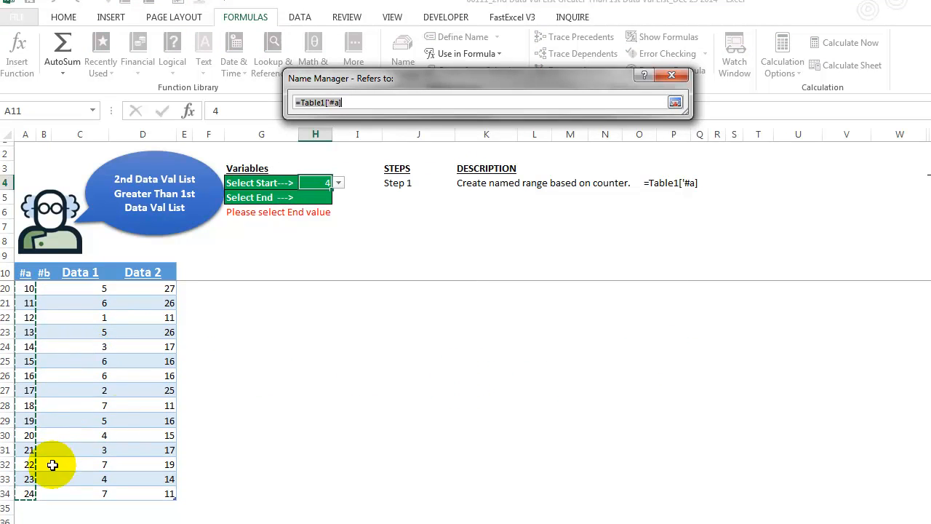
scroll(574, 334, up, 3)
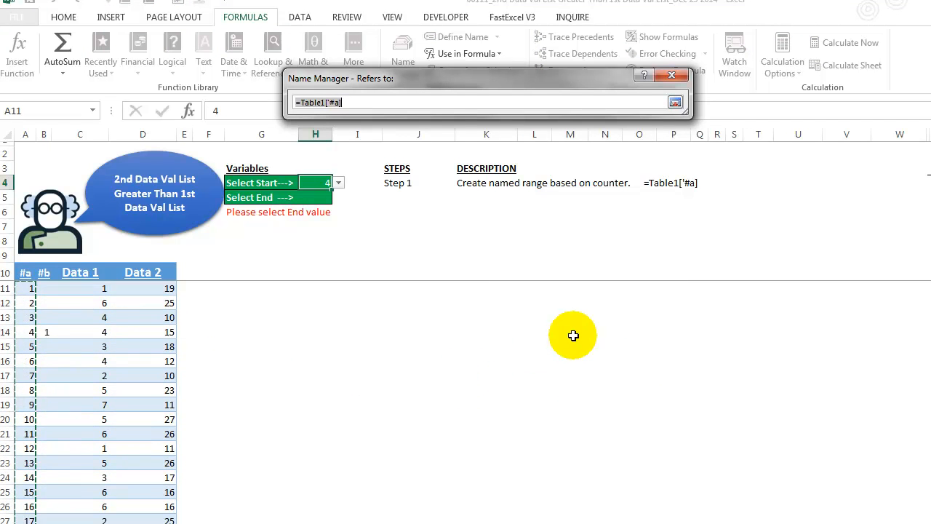
click(675, 103)
click(660, 366)
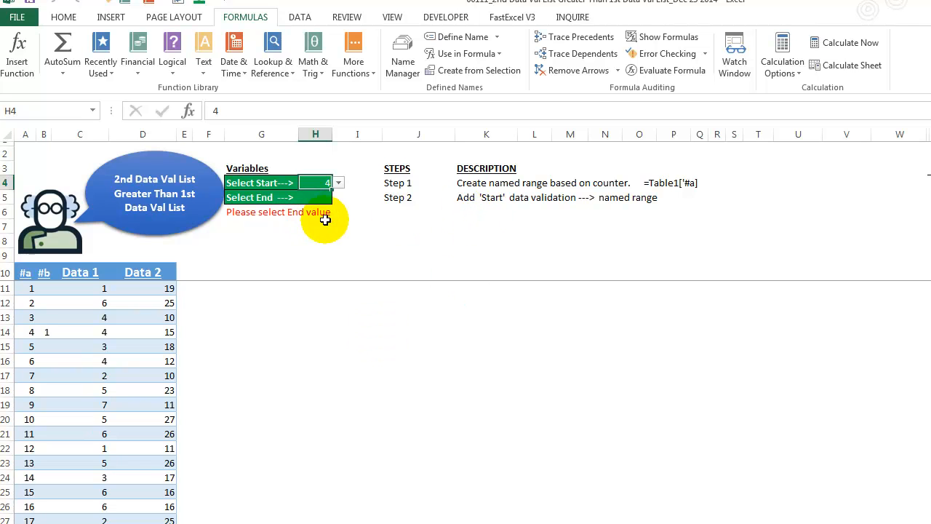
Step: Review H4's data validation, a List with Source =Counter, and cancel without changes
click(339, 184)
click(339, 183)
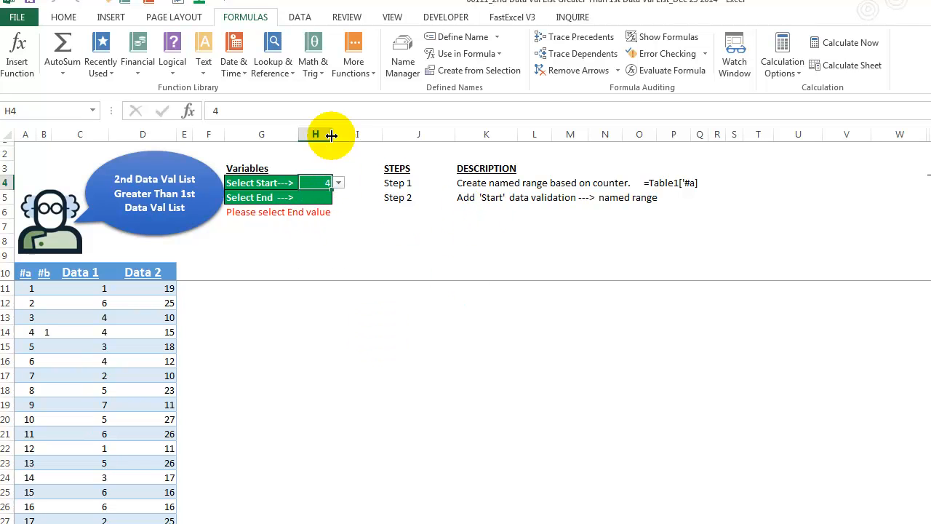
click(300, 18)
click(598, 64)
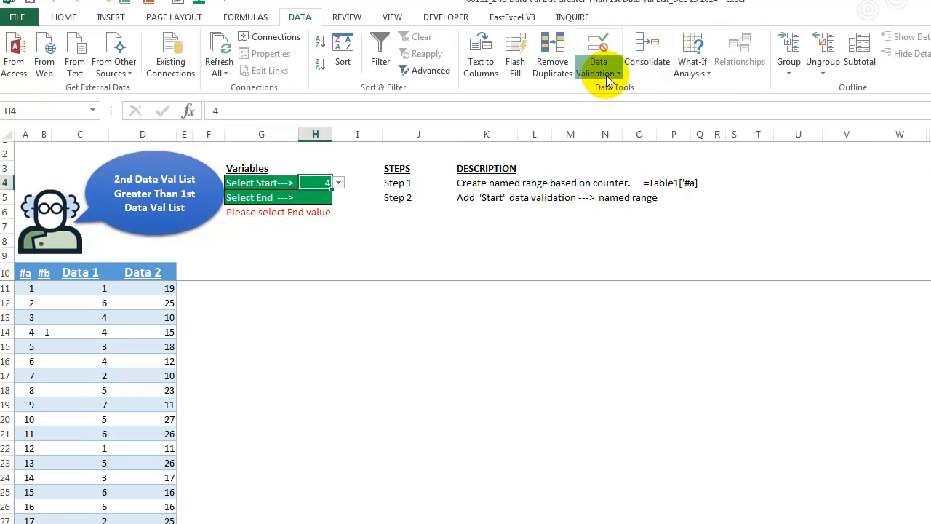
click(615, 90)
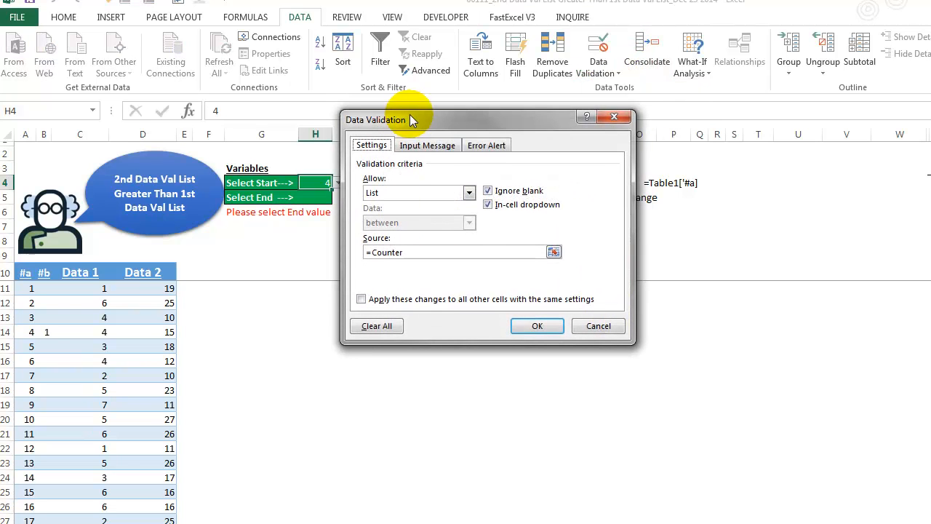
drag(412, 118, 441, 152)
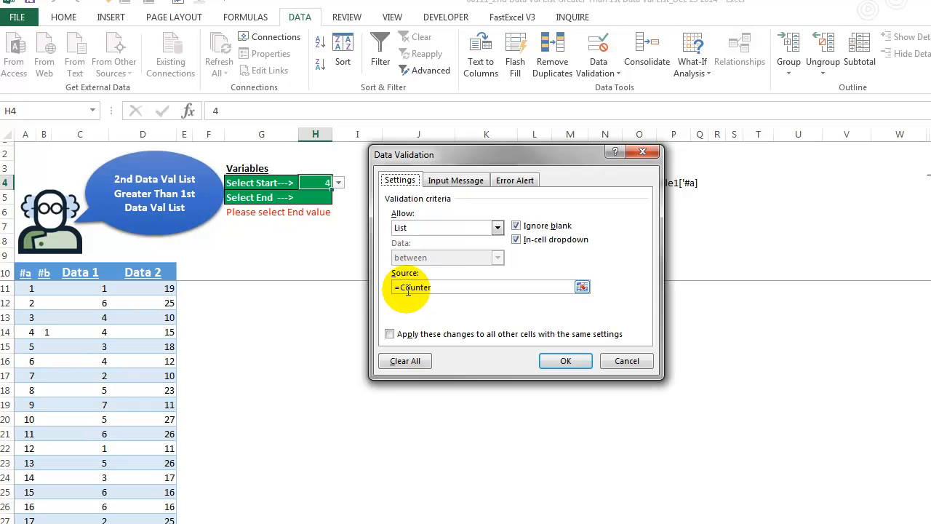
click(627, 359)
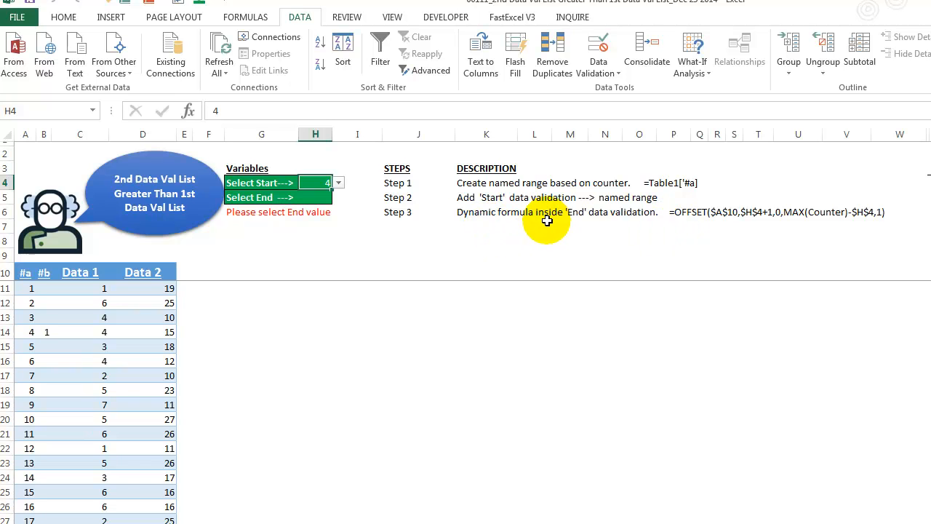
Step: Select End cell H5 and open its List validation with the OFFSET source formula
click(316, 198)
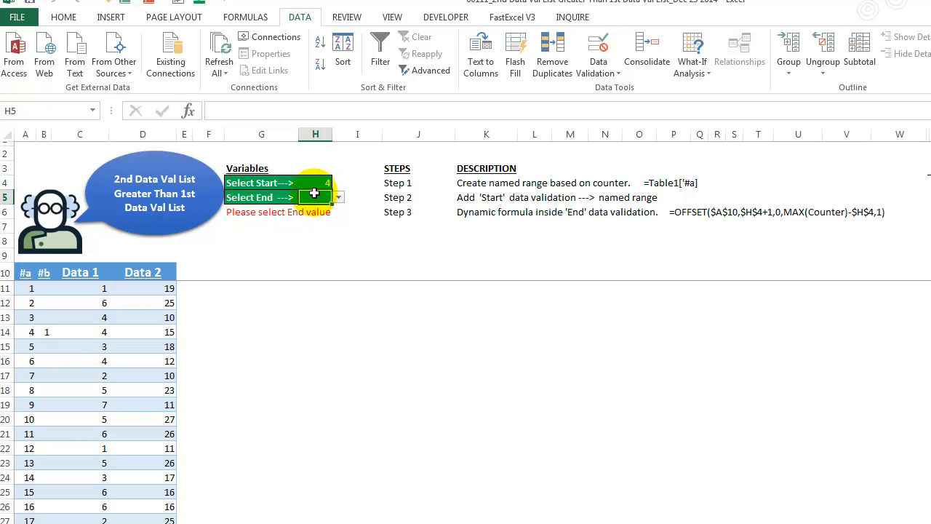
click(313, 185)
click(314, 198)
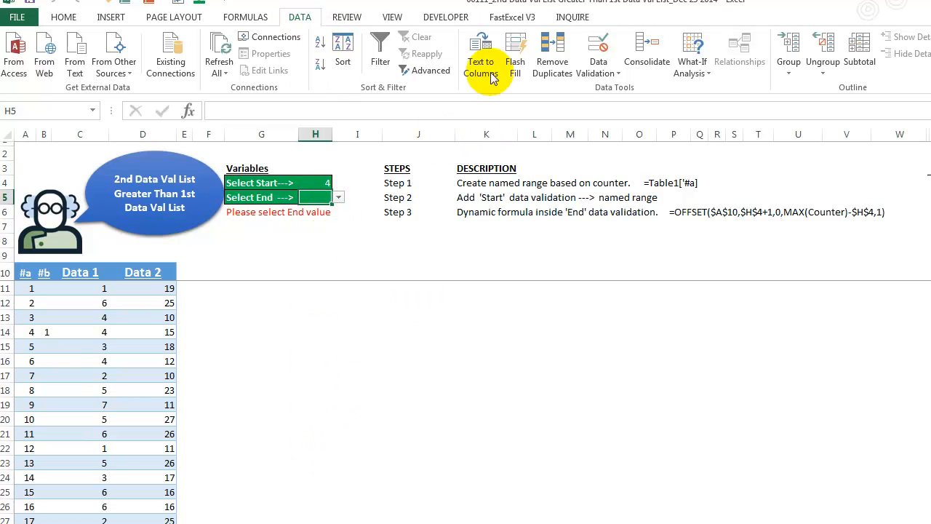
click(597, 73)
click(605, 90)
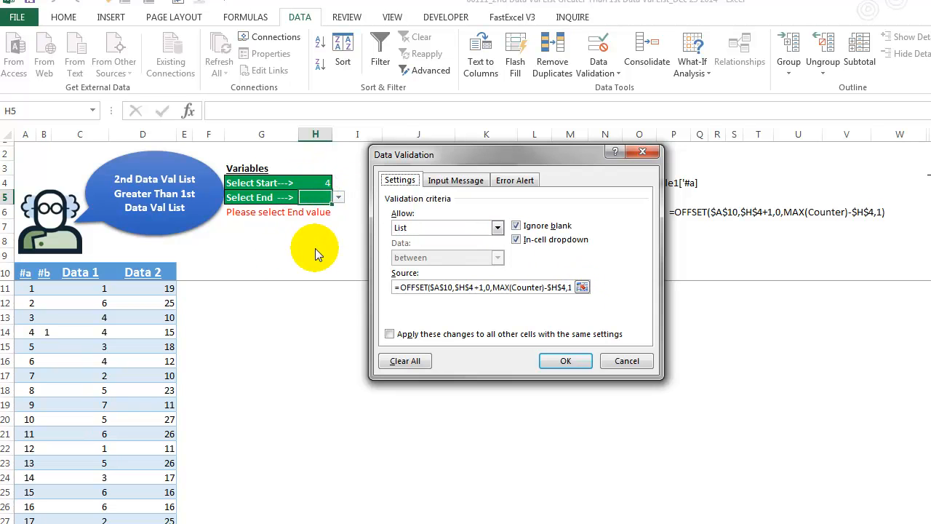
click(583, 288)
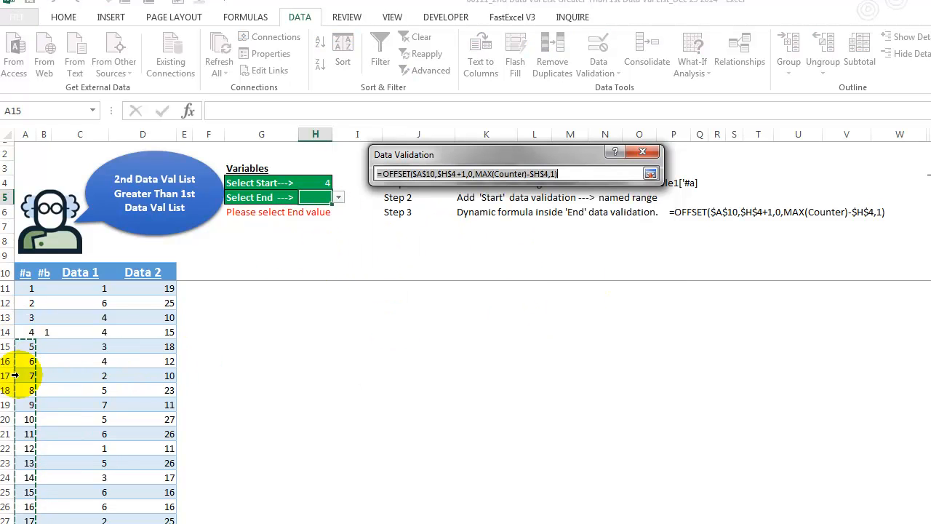
scroll(22, 347, down, 4)
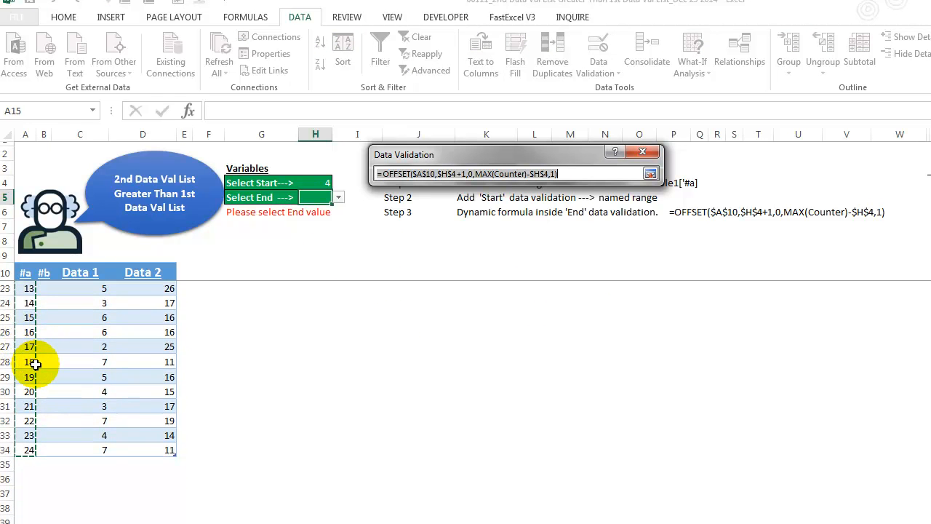
scroll(35, 364, up, 4)
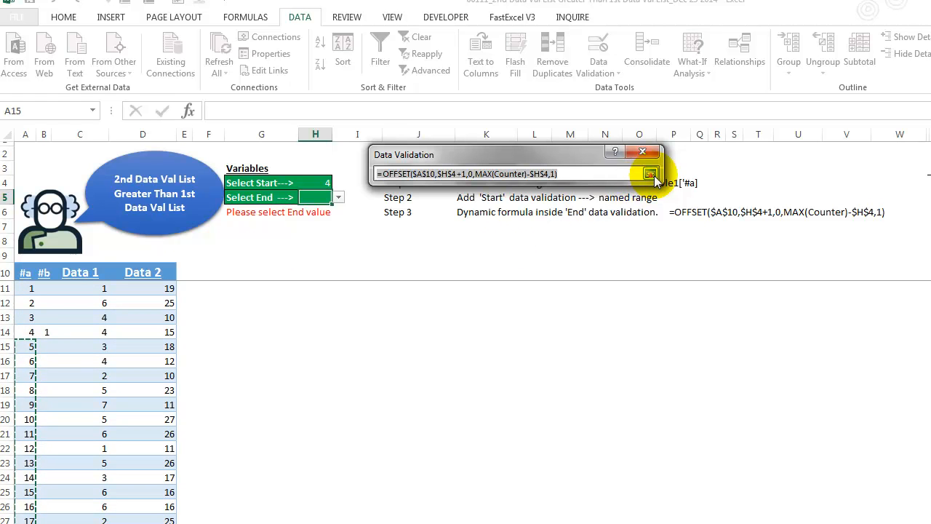
click(591, 174)
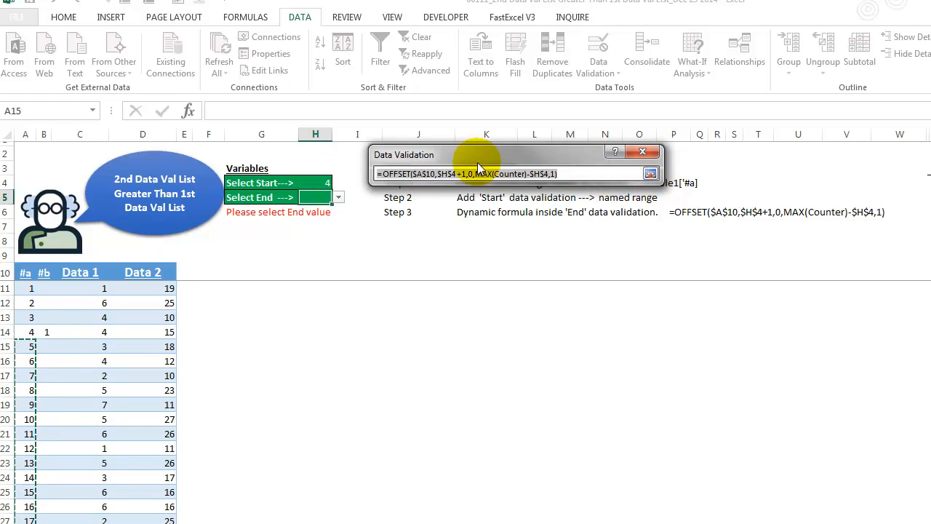
drag(430, 155, 395, 314)
drag(537, 334, 256, 329)
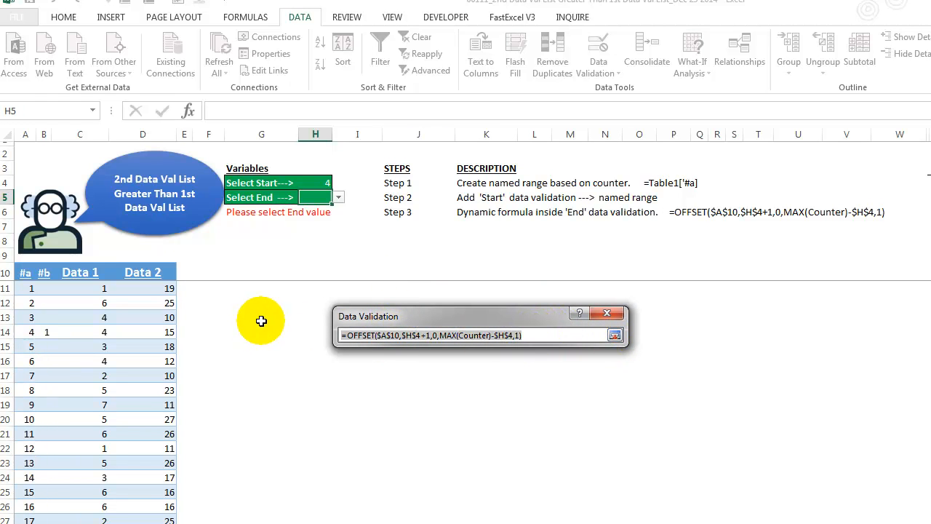
click(608, 315)
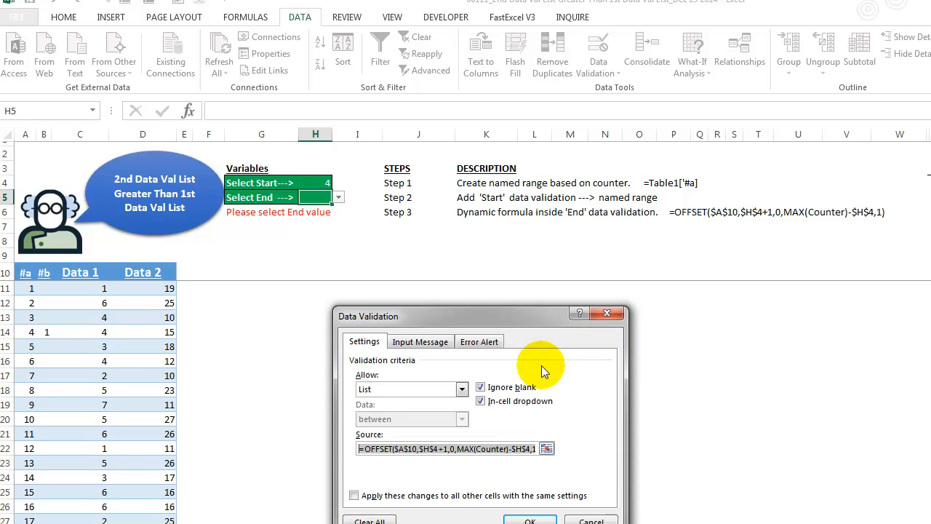
Step: Cancel the validation dialog and paste the OFFSET formula into G10, which shows #VALUE!
click(590, 521)
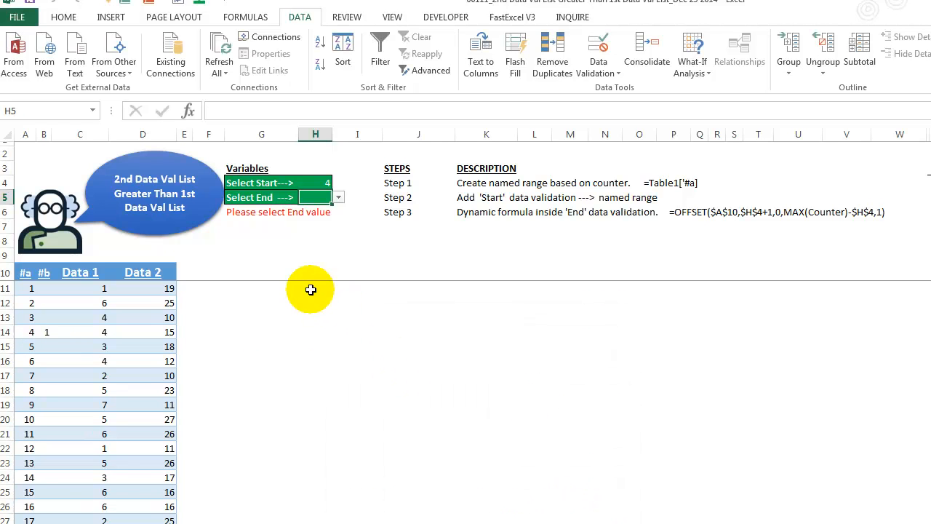
click(270, 271)
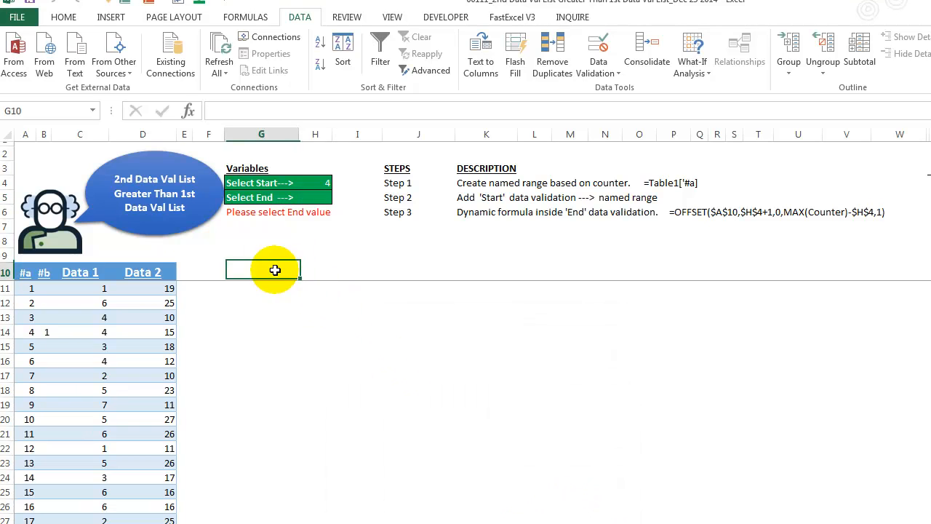
click(287, 112)
key(ctrl+v)
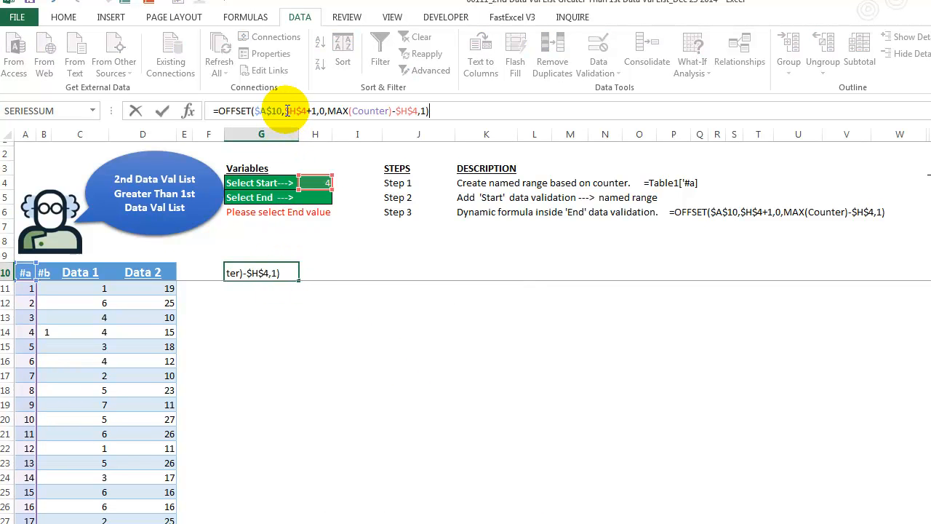
key(Return)
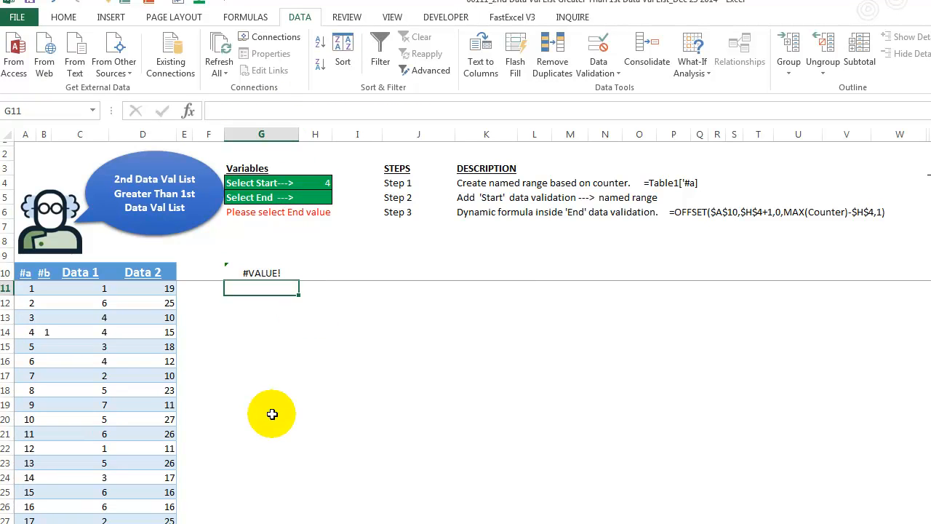
key(Up)
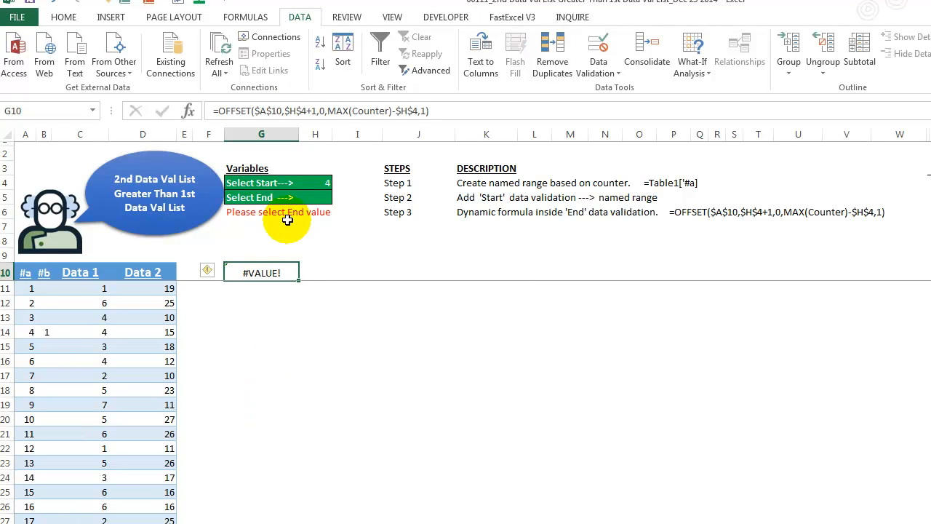
Step: Evaluate G10's whole formula with F9 to see counters 5 through 24, then discard
drag(219, 110, 427, 111)
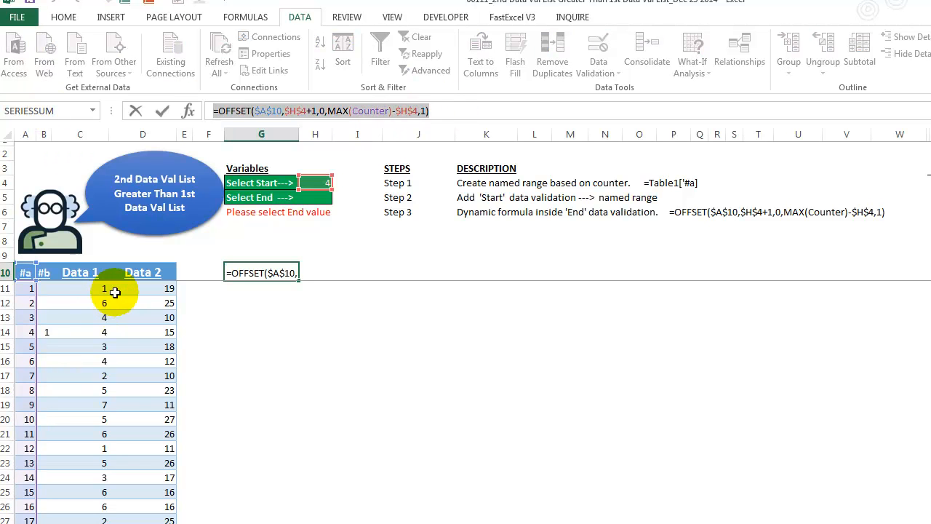
key(F9)
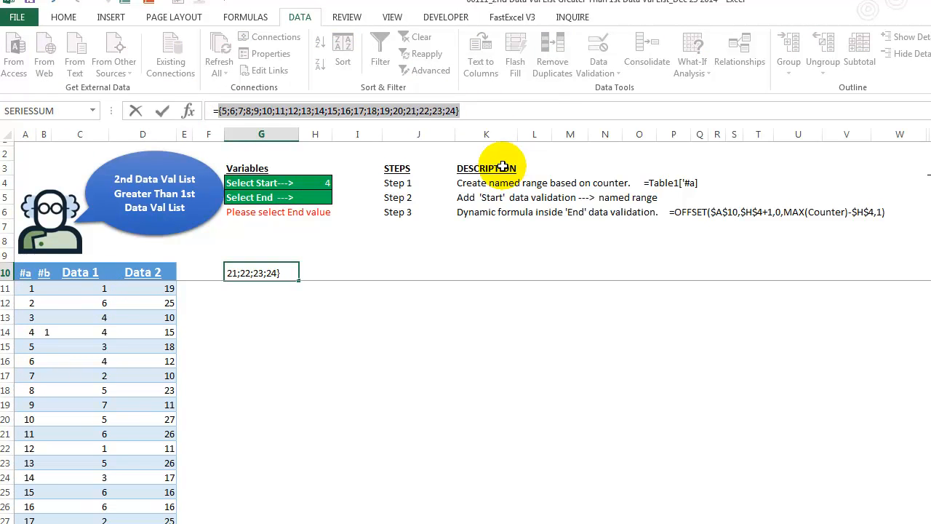
key(Escape)
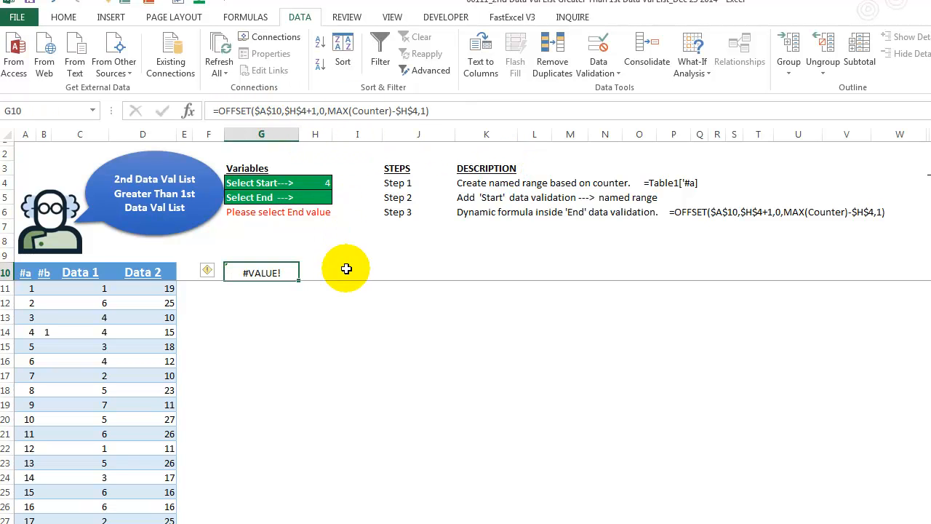
Step: Edit G10's OFFSET formula, highlighting its rows, cols and height MAX(Counter)-$H$4 arguments
click(255, 112)
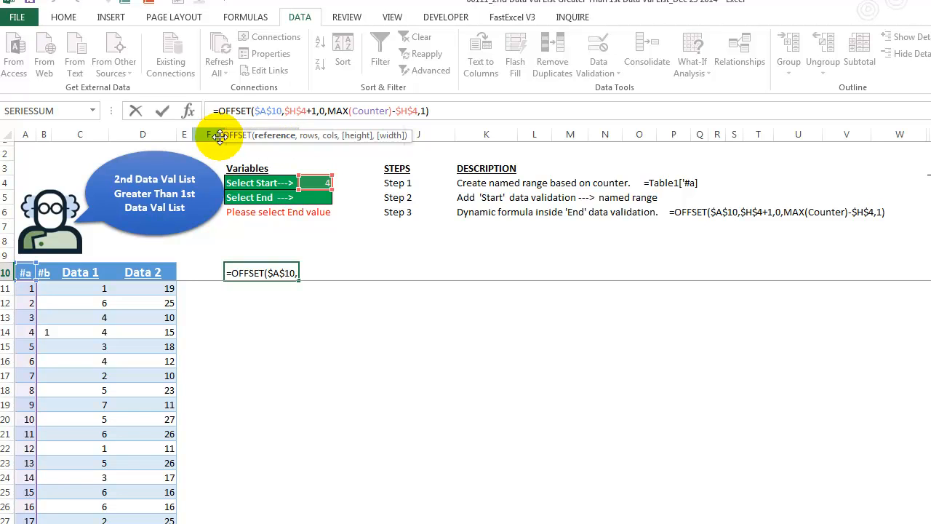
drag(409, 131, 426, 360)
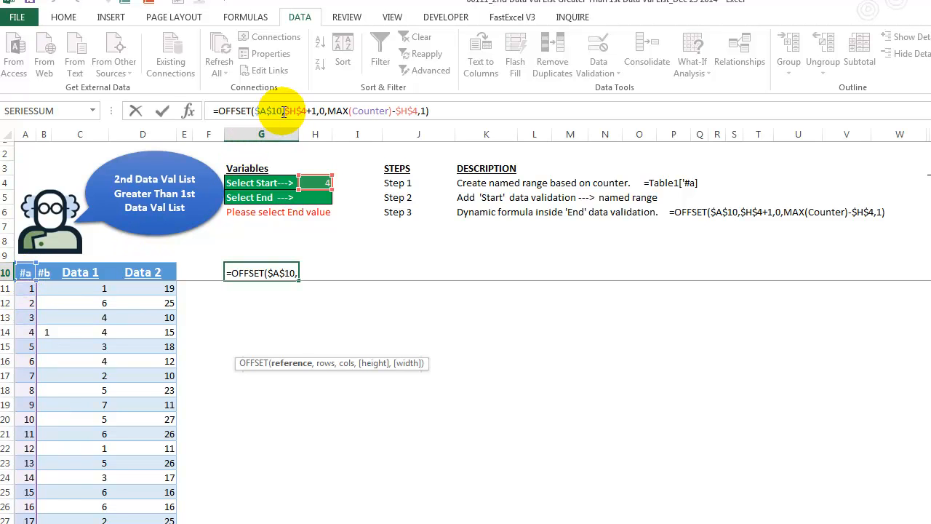
click(325, 363)
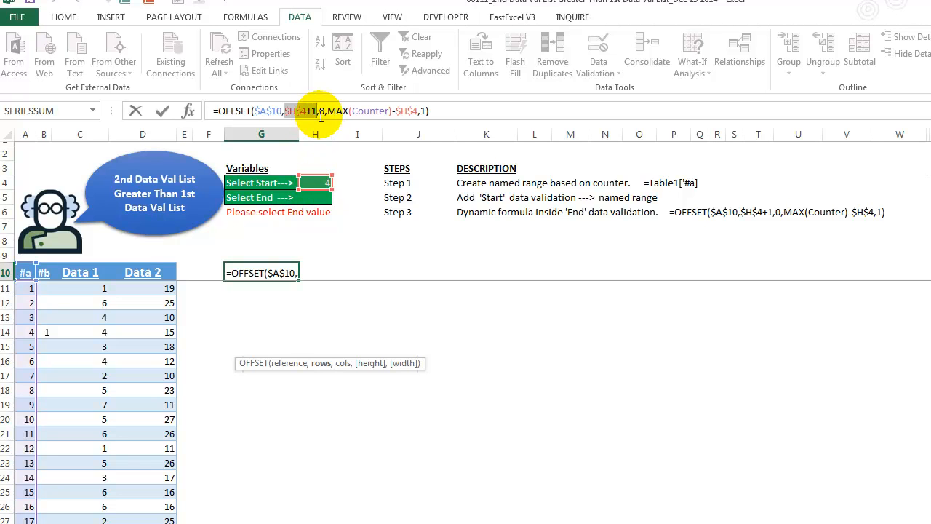
click(342, 363)
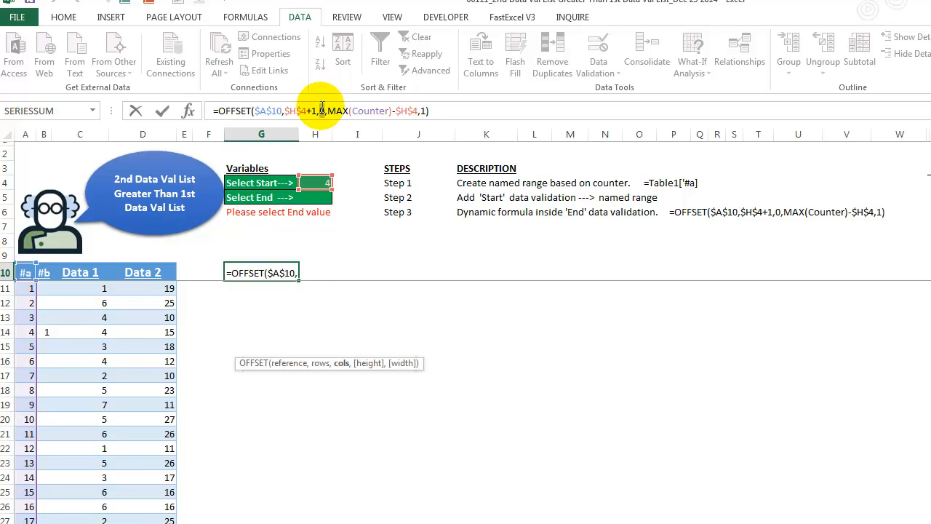
click(368, 367)
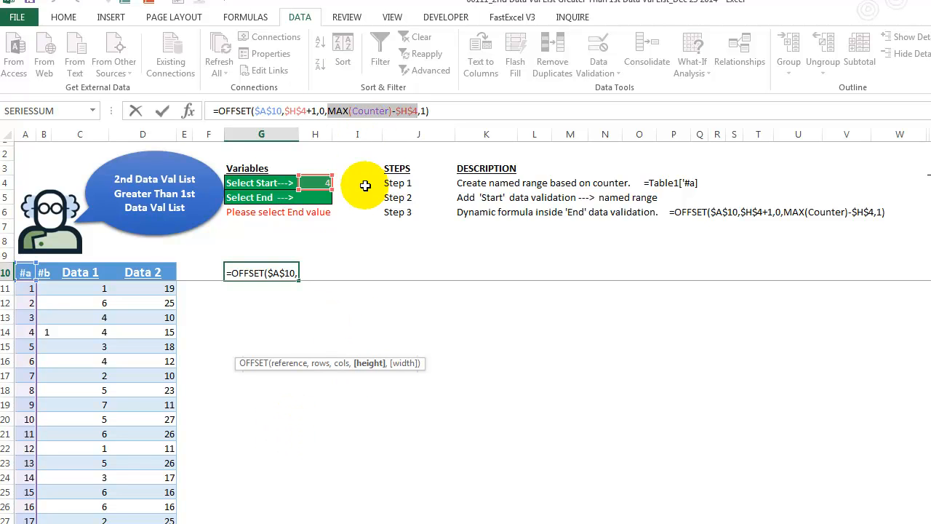
click(329, 113)
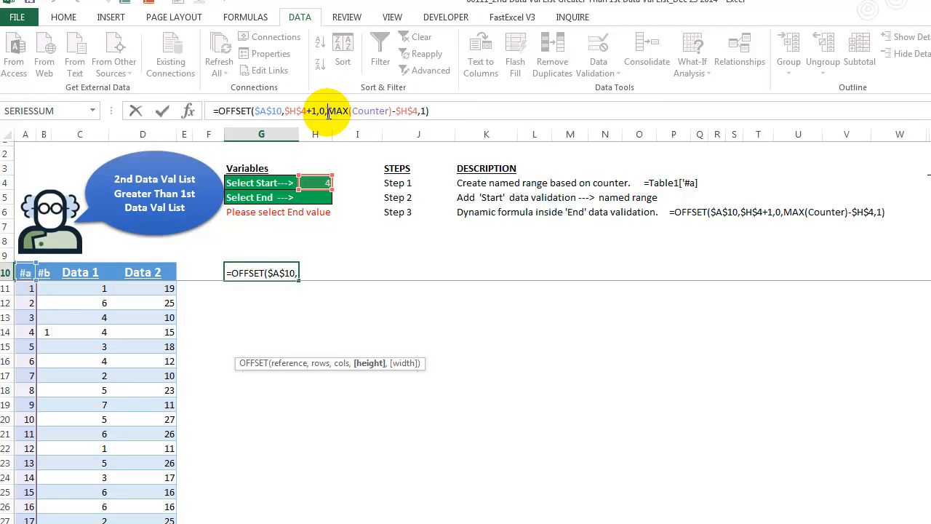
shift+click(394, 112)
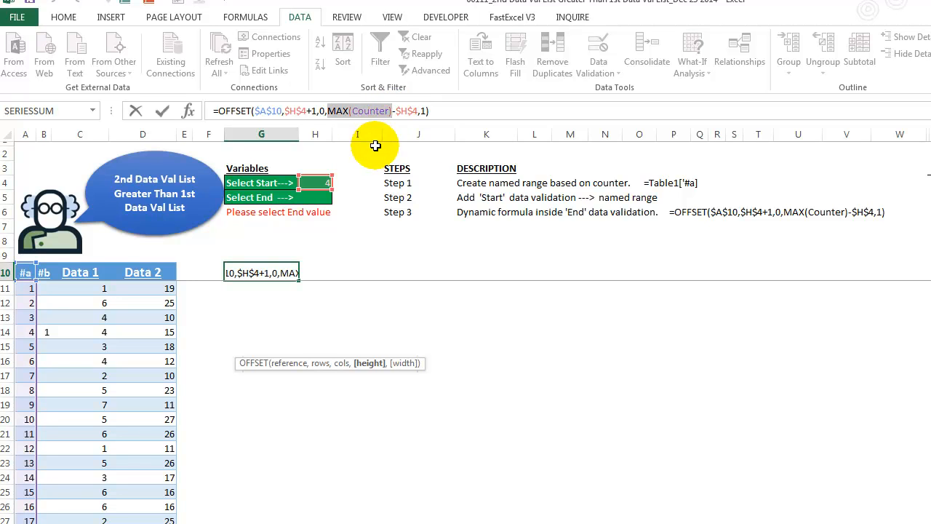
key(F9)
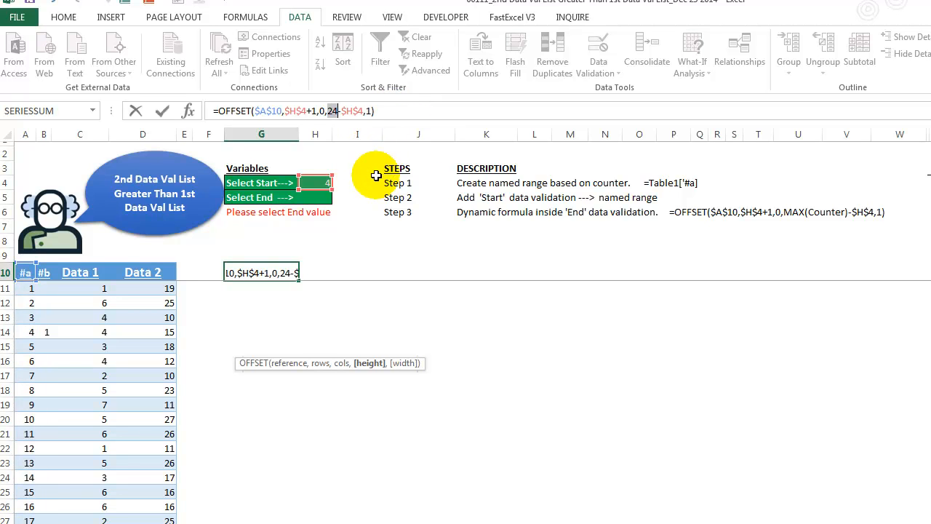
click(342, 113)
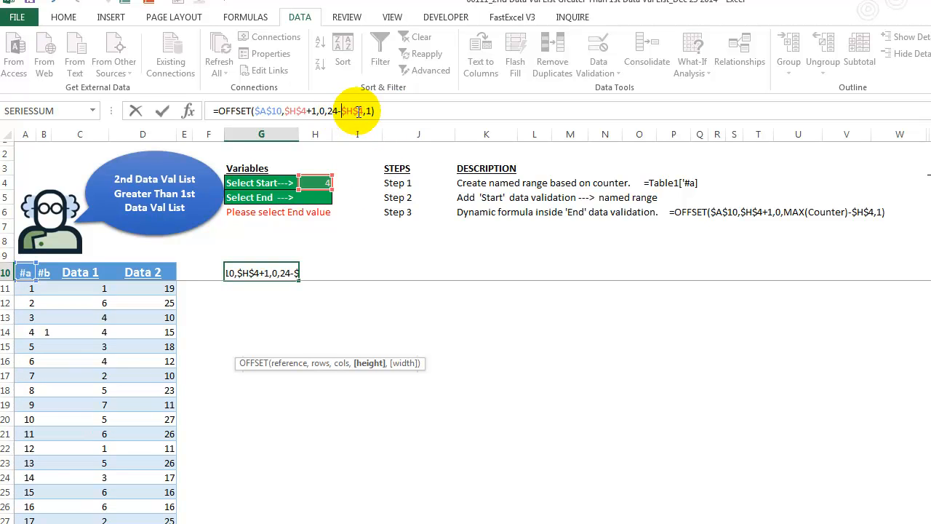
double_click(363, 110)
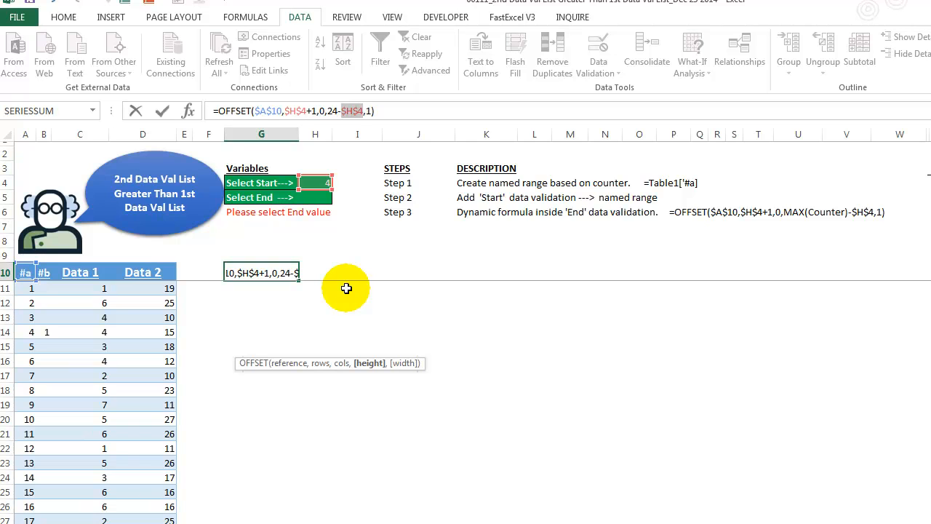
key(F9)
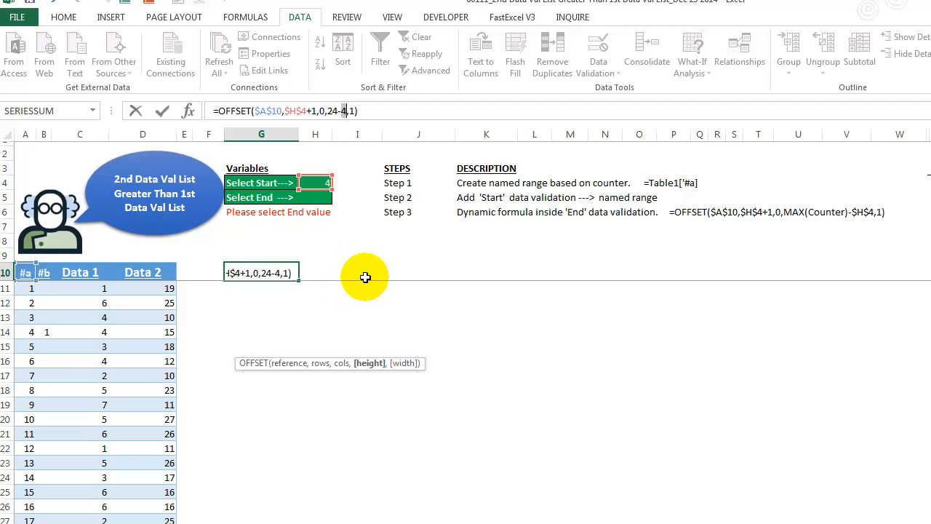
key(Escape)
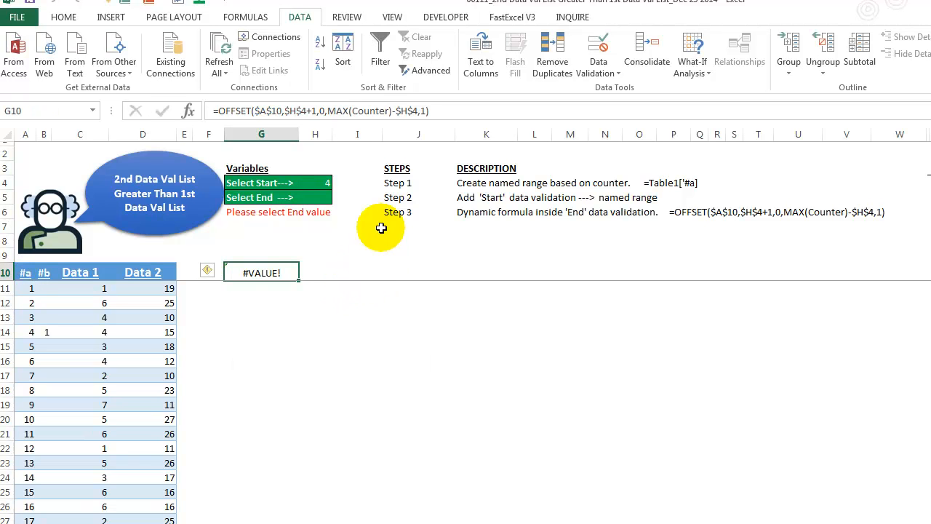
Step: Commit G10's OFFSET formula and evaluate it with F9, returning counters 5 through 24
click(422, 111)
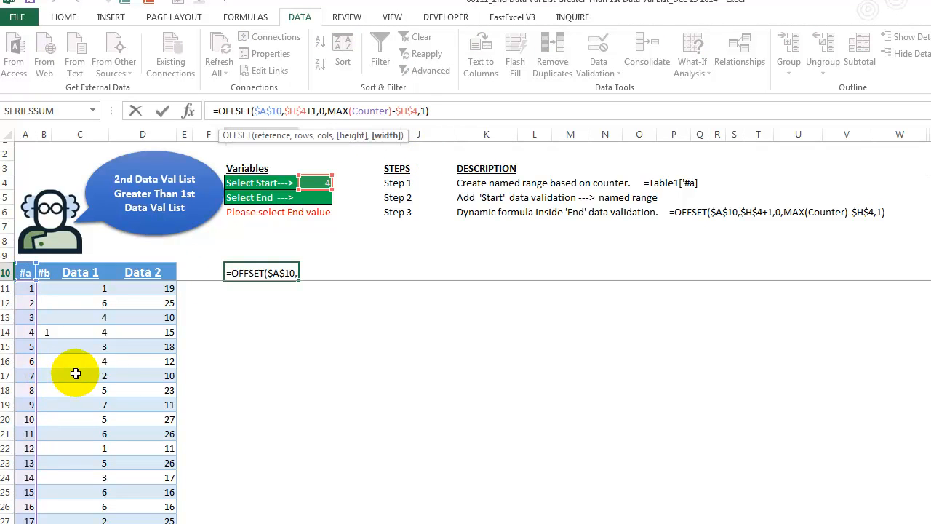
key(ctrl+Return)
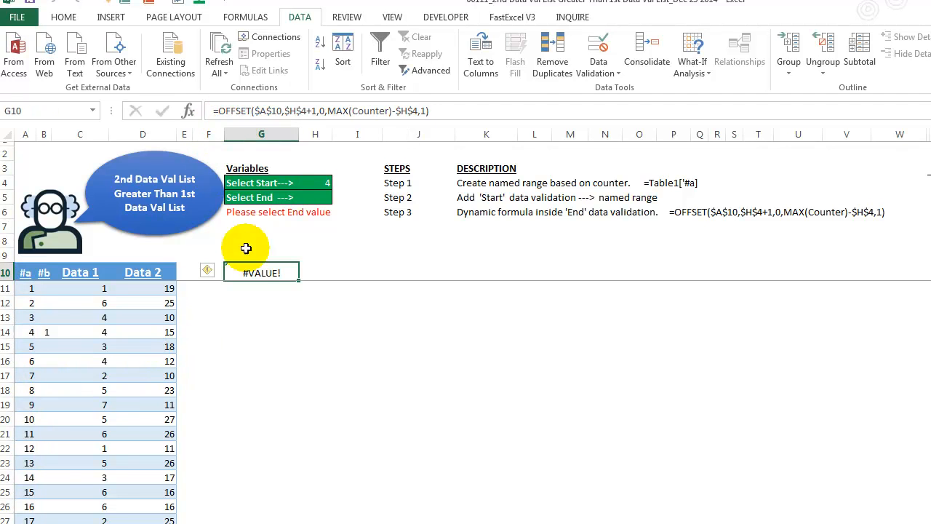
drag(431, 110, 18, 110)
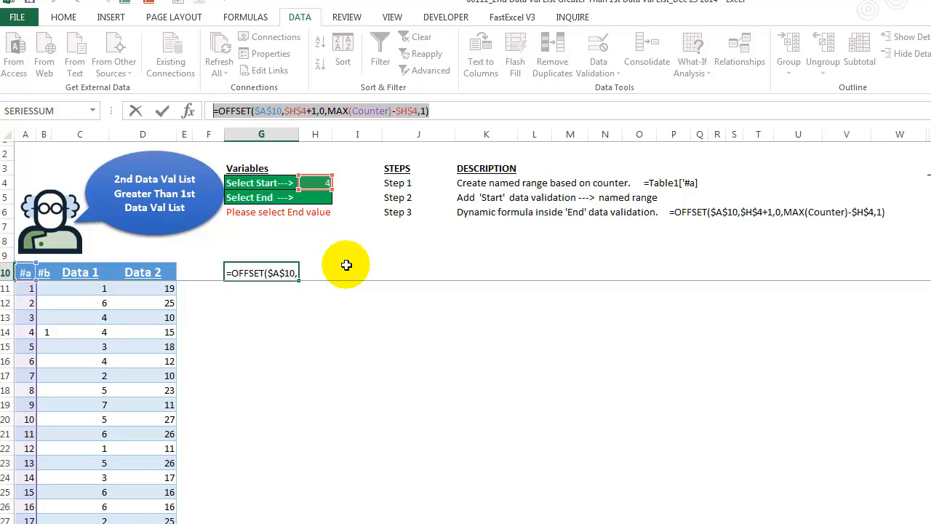
key(F9)
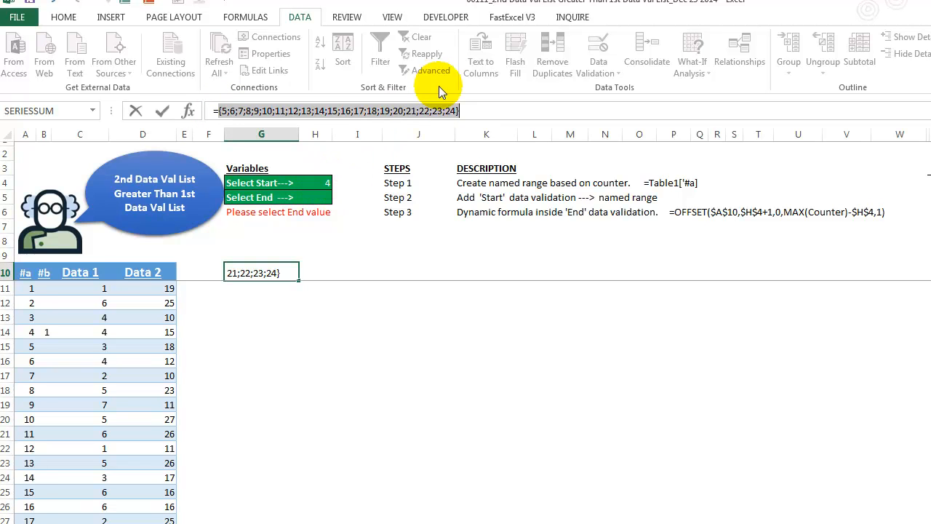
key(Escape)
click(310, 345)
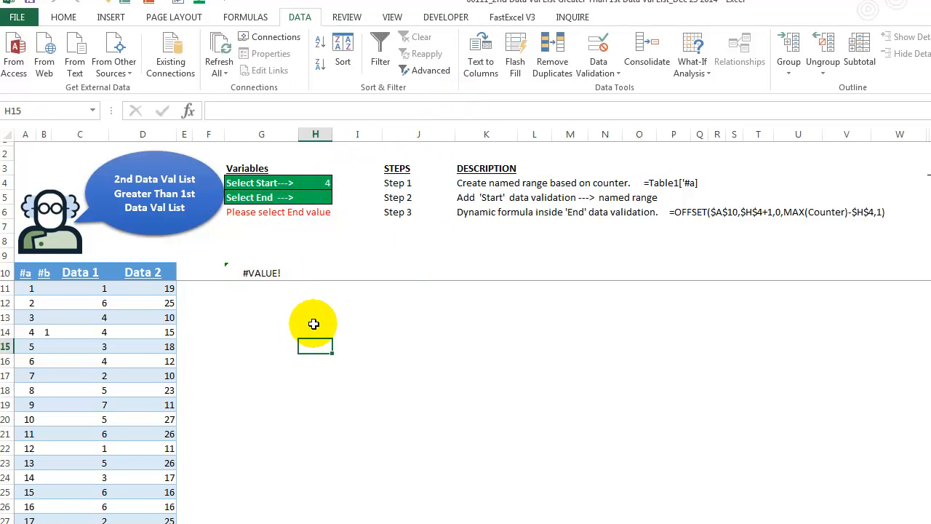
scroll(303, 336, down, 4)
scroll(328, 324, up, 4)
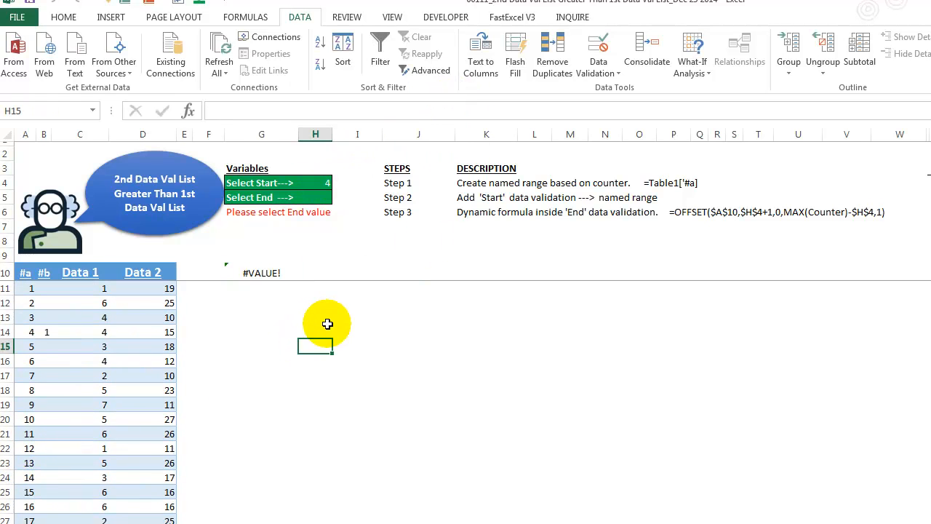
Step: Check H5's validation Source OFFSET formula against the sheet and confirm with OK
click(318, 196)
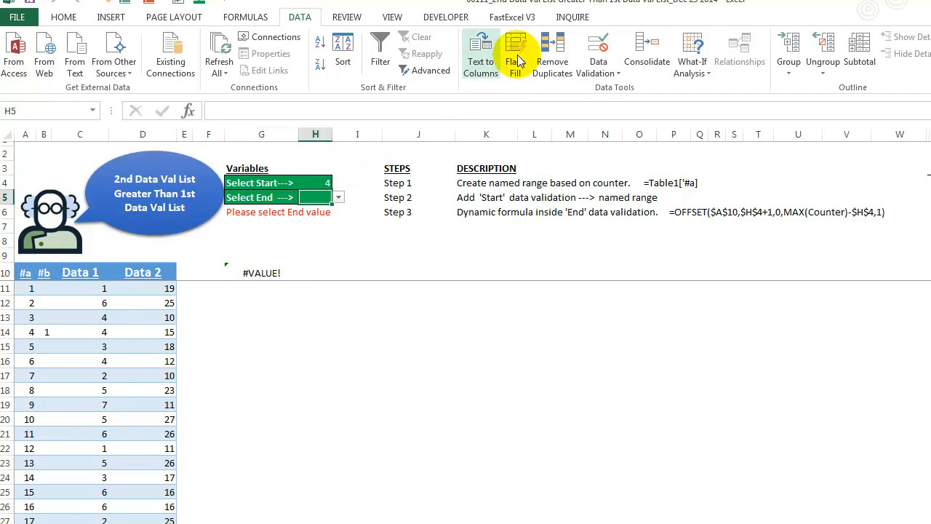
click(598, 69)
click(627, 88)
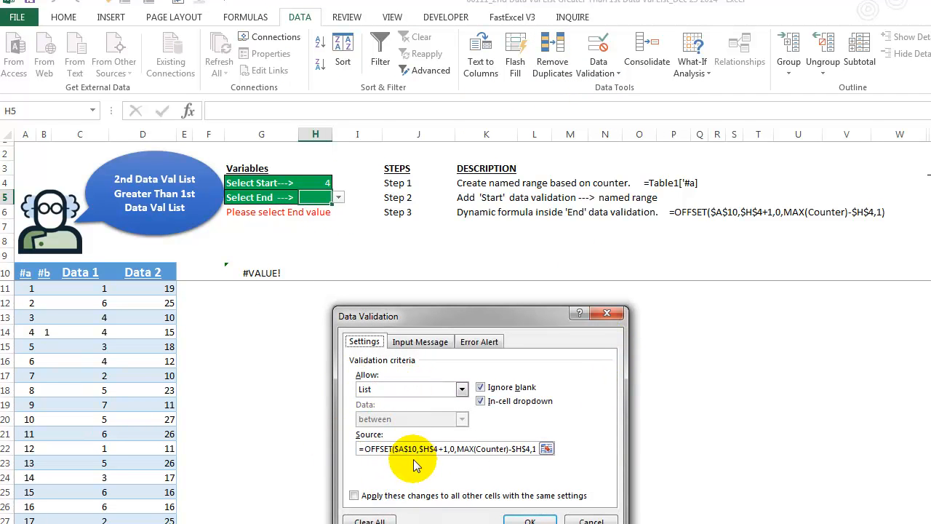
click(547, 449)
scroll(76, 342, down, 4)
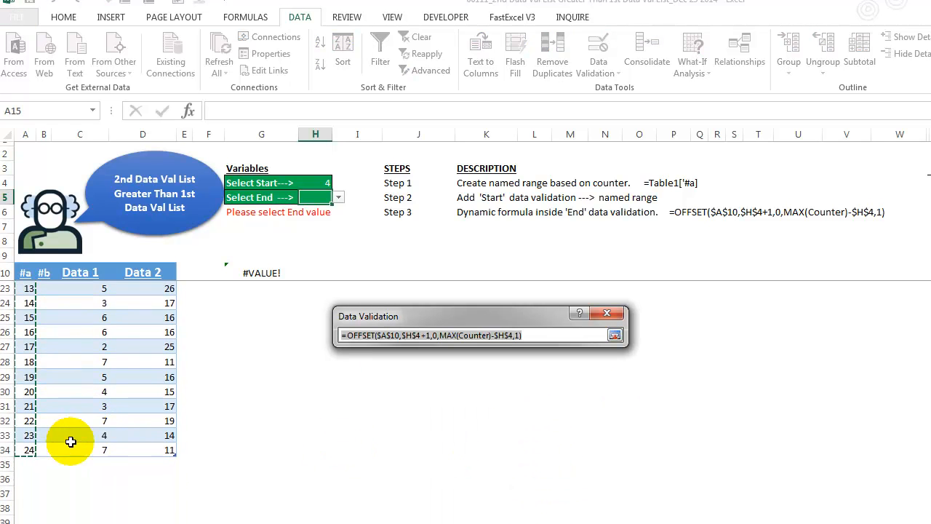
scroll(399, 439, up, 3)
click(615, 335)
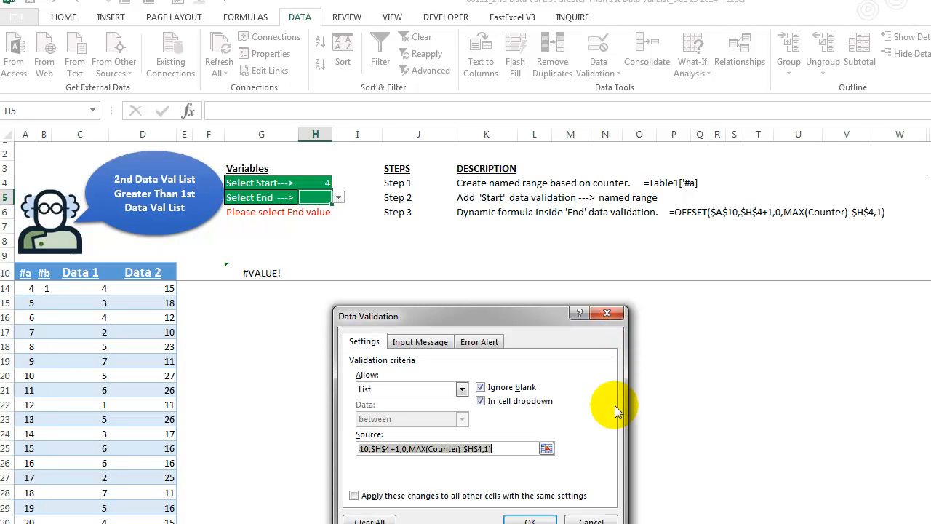
click(530, 520)
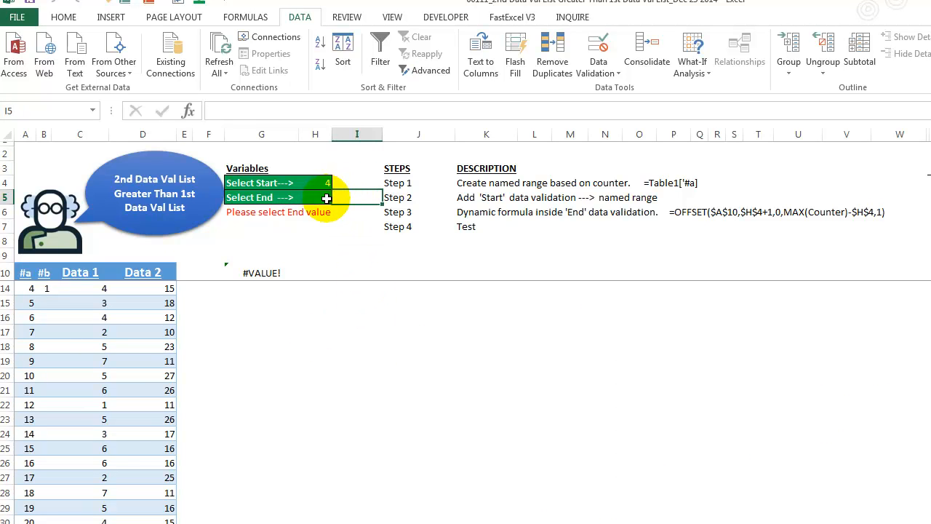
Step: Choose 10 as the End value from H5's dropdown, shading counter rows 4 to 10
click(338, 197)
click(323, 258)
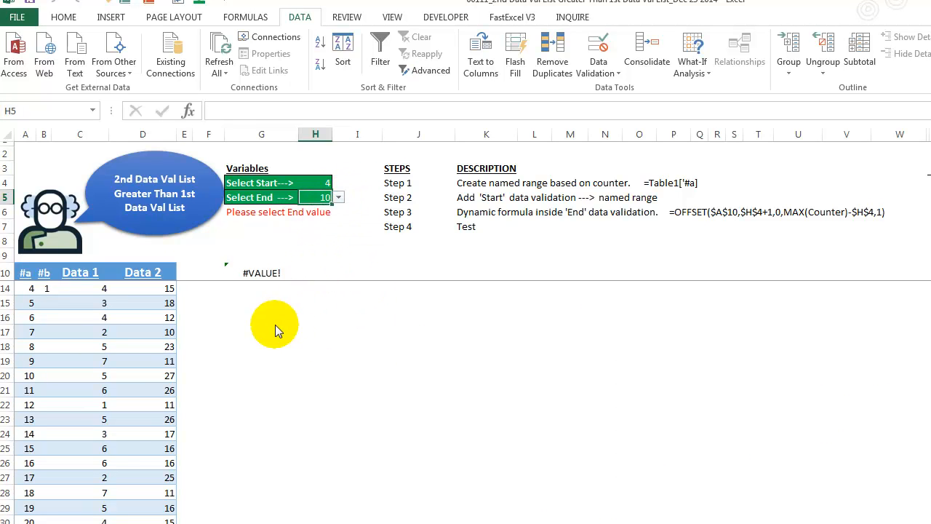
click(250, 339)
scroll(250, 340, up, 1)
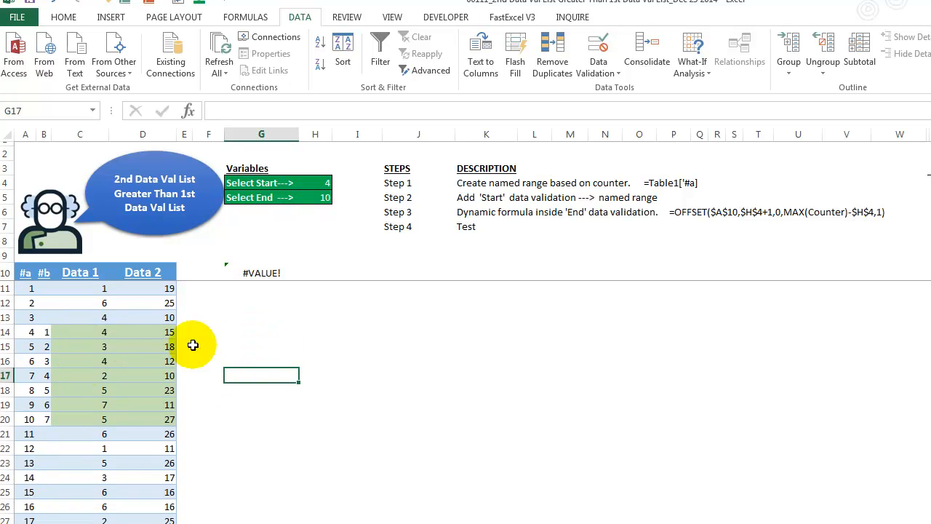